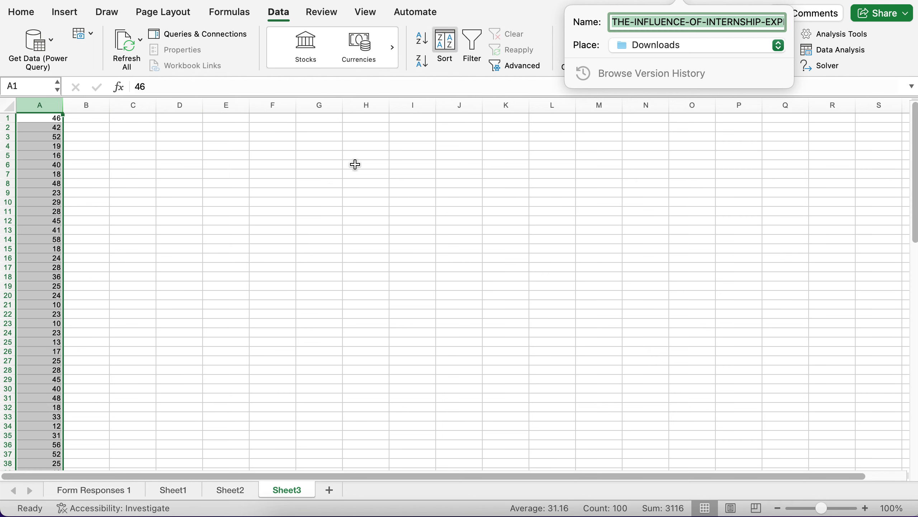
# Dismiss Excel's file-saving prompt on Sheet3
pyautogui.scroll(-19, 162, 262)
pyautogui.scroll(-18, 162, 263)
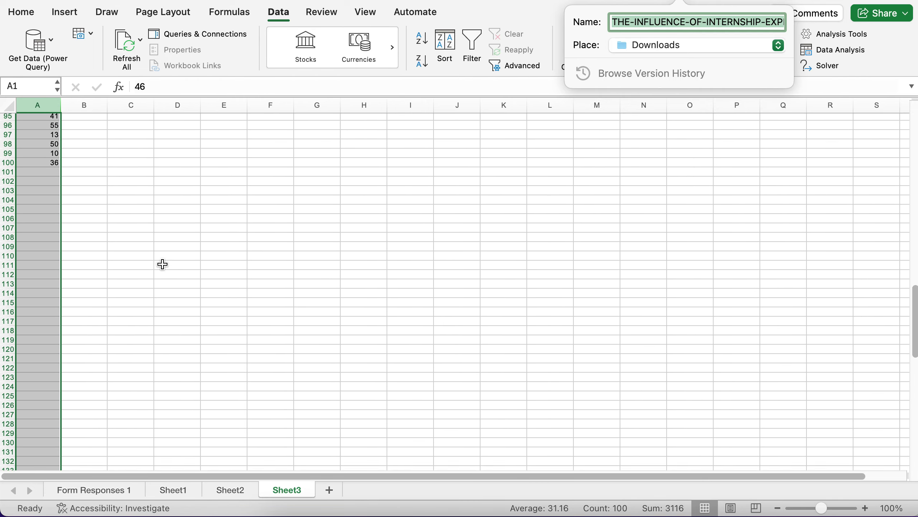
pyautogui.scroll(11, 162, 263)
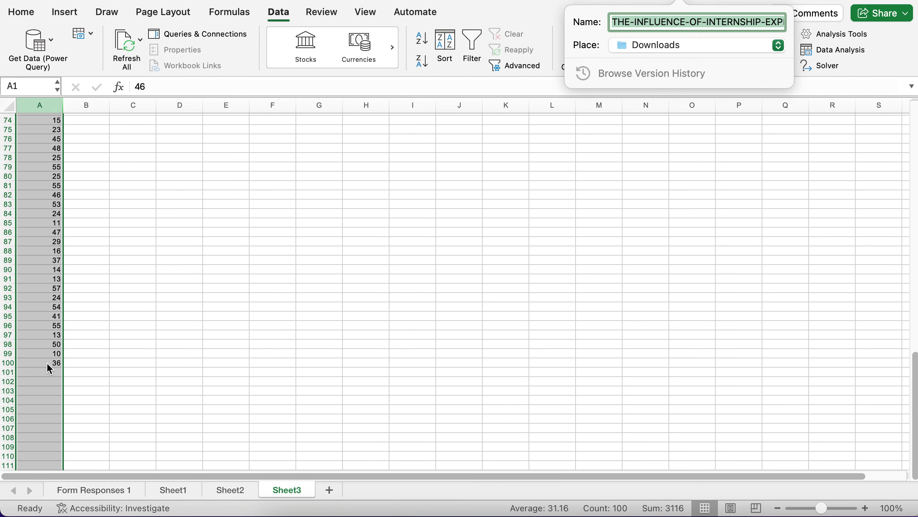
pyautogui.click(50, 362)
pyautogui.scroll(20, 150, 256)
pyautogui.scroll(-1, 158, 231)
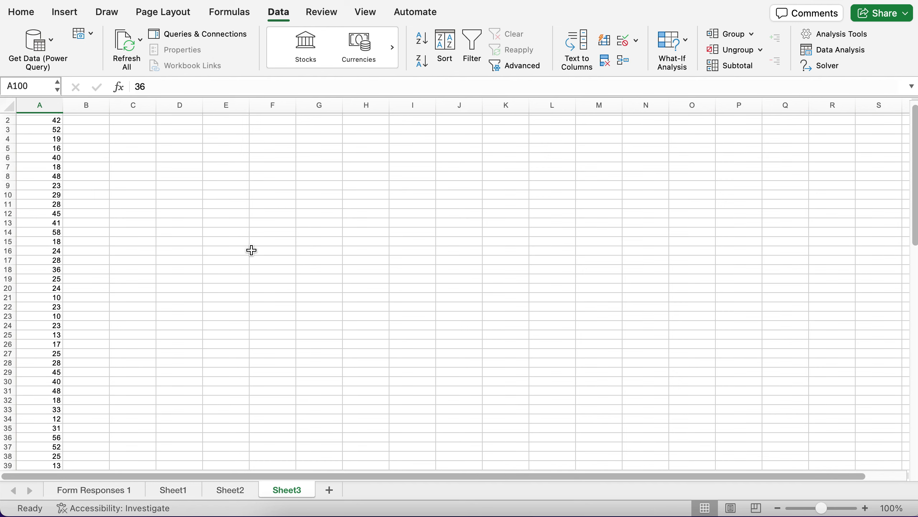
pyautogui.scroll(1, 249, 250)
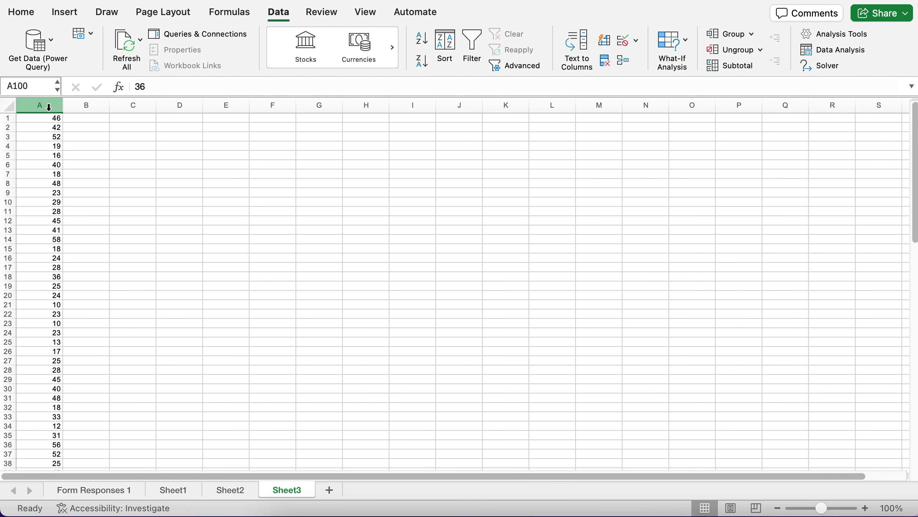
# Copy the 100 values in A1:A100 and switch to JASP
pyautogui.click(48, 106)
pyautogui.press('Up')
pyautogui.press('super+shift+Down')
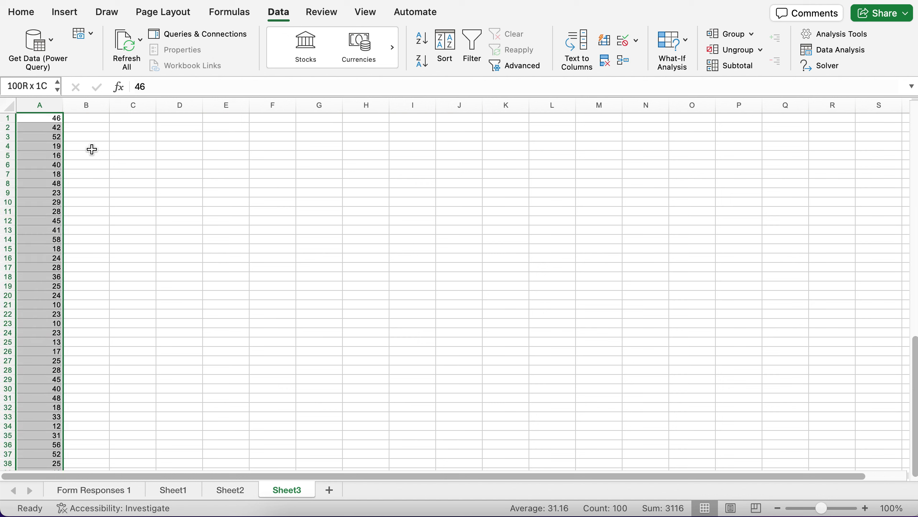
pyautogui.press('super+c')
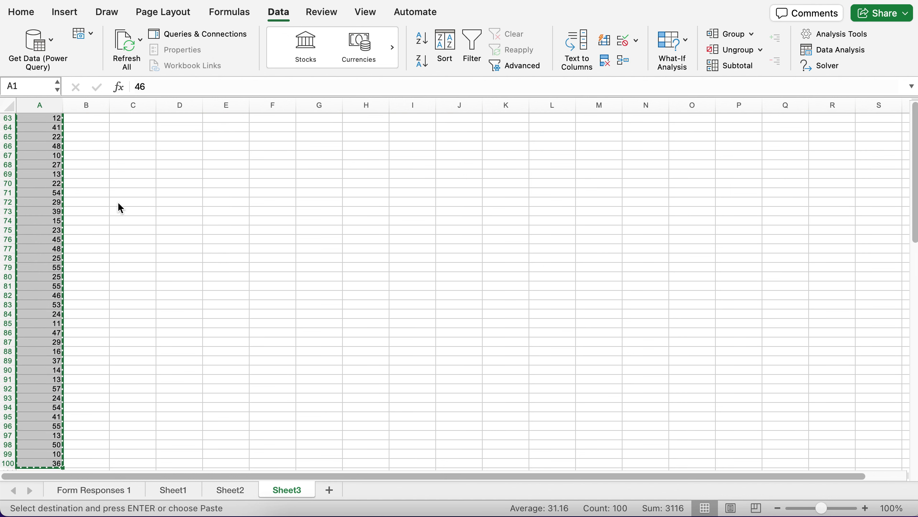
pyautogui.scroll(20, 118, 201)
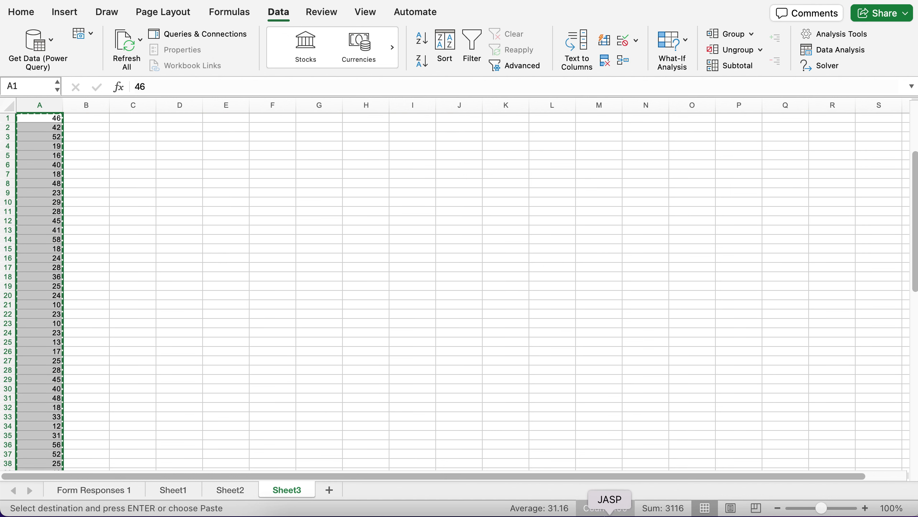
pyautogui.click(629, 481)
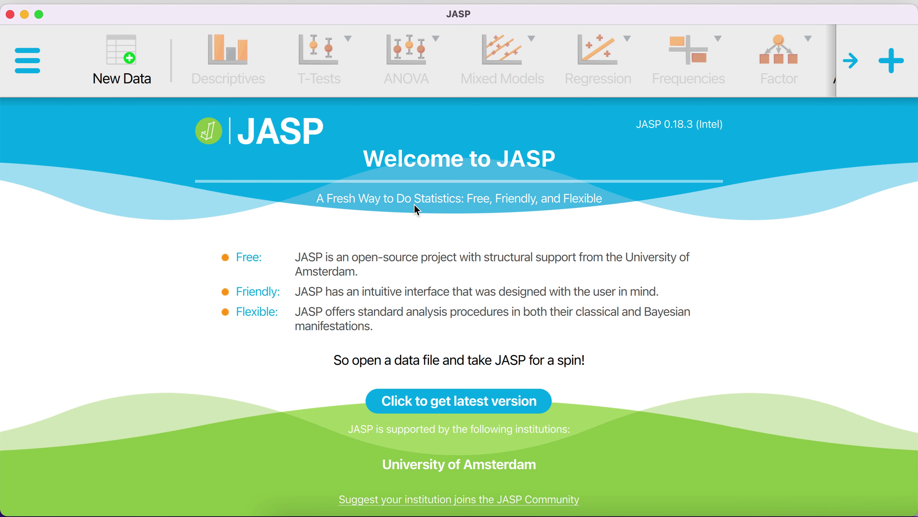
# Start a new JASP dataset, paste the 100 values into Column 1, and go to Analyses
pyautogui.click(135, 67)
pyautogui.doubleClick(84, 138)
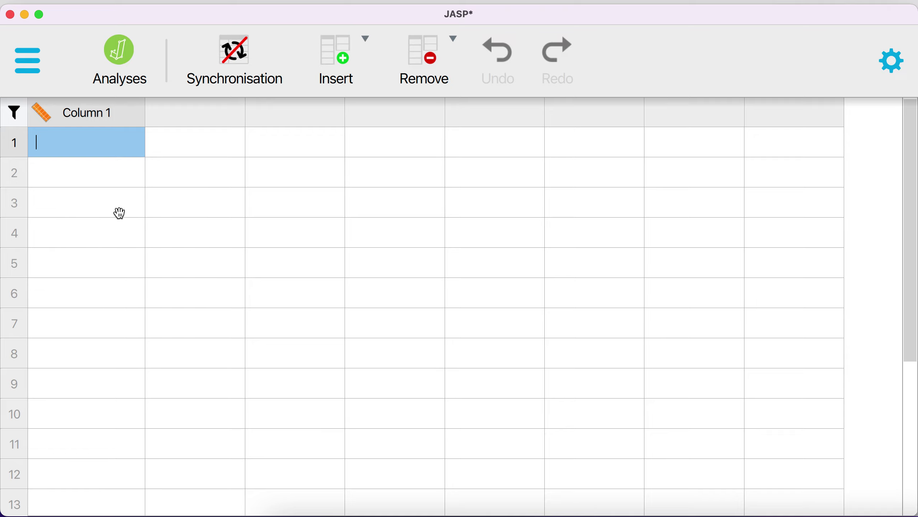
pyautogui.press('super+v')
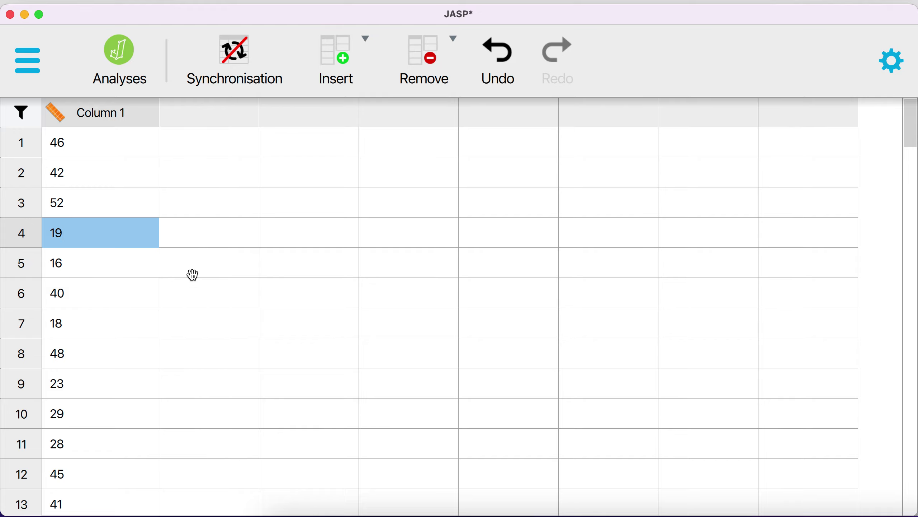
pyautogui.scroll(-5, 194, 275)
pyautogui.scroll(-20, 194, 275)
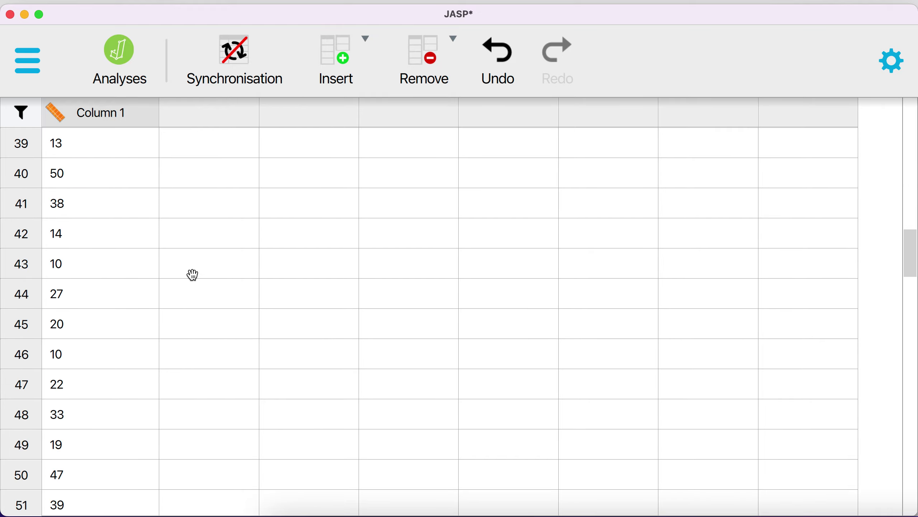
pyautogui.scroll(-5, 193, 274)
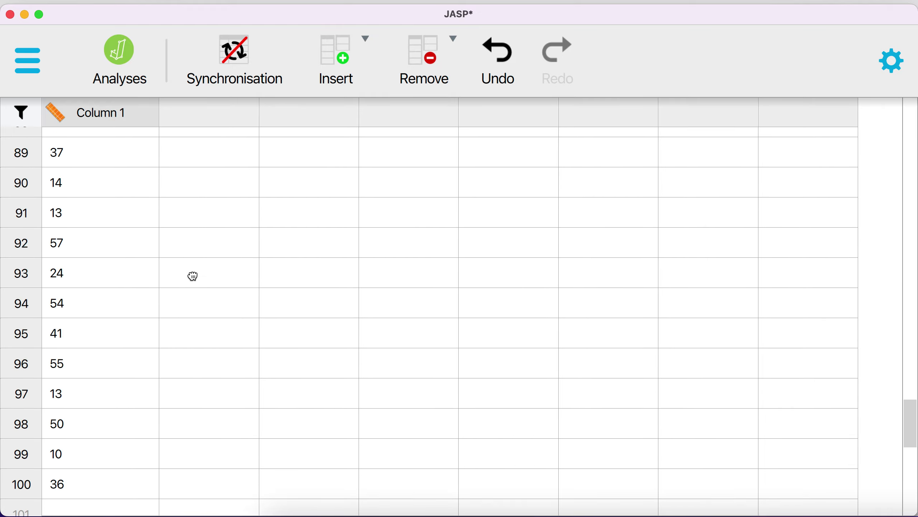
pyautogui.scroll(2, 193, 275)
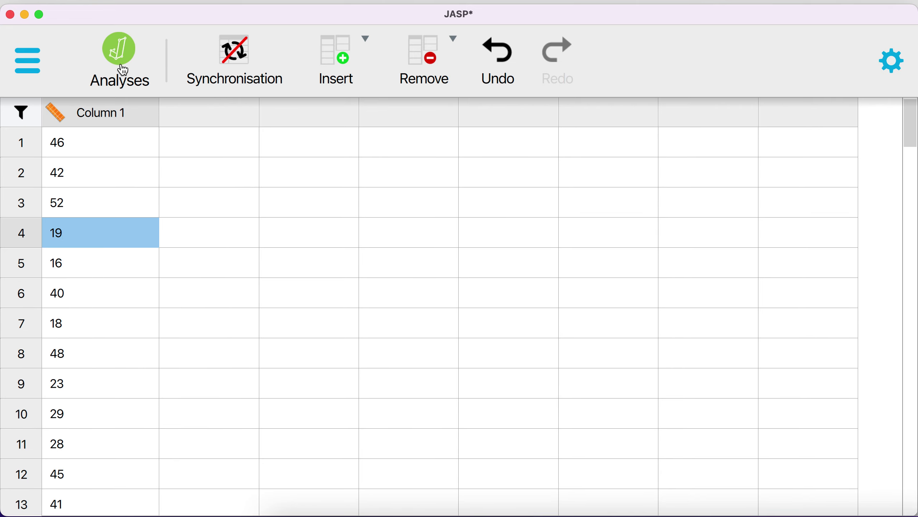
pyautogui.click(123, 69)
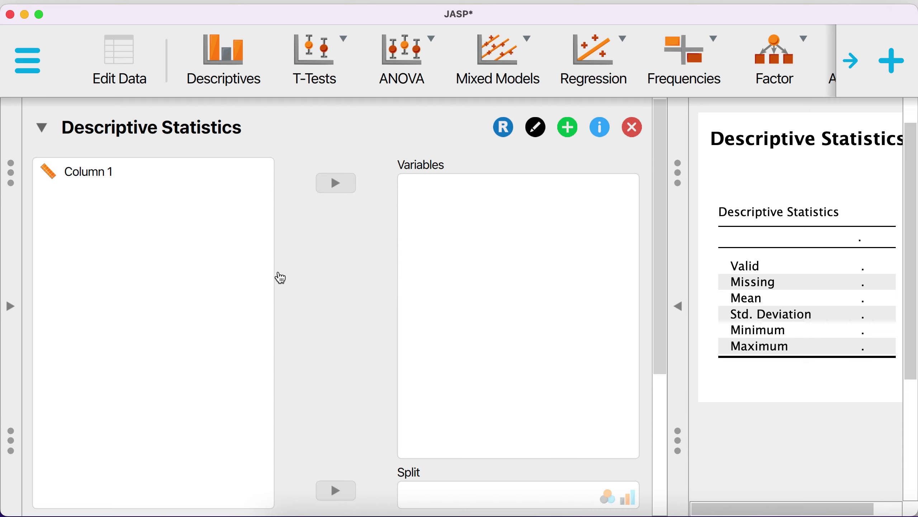
# Add Column 1 to the Descriptives variables, giving mean 31.160 and SD 14.243
pyautogui.click(99, 172)
pyautogui.click(105, 179)
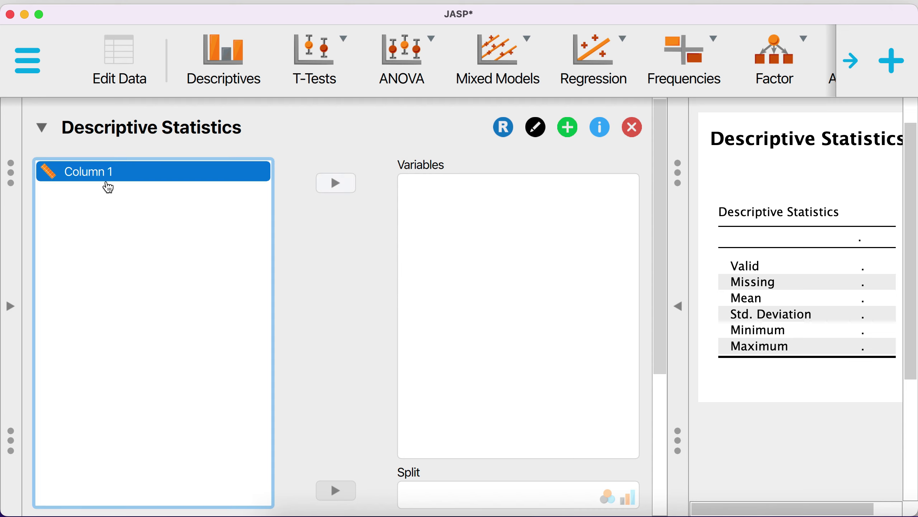
pyautogui.click(336, 184)
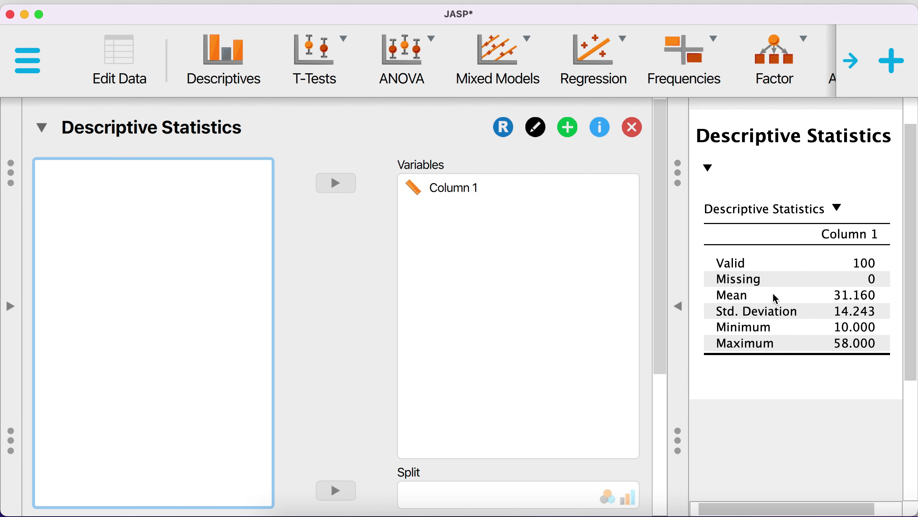
pyautogui.hscroll(2, 776, 298)
pyautogui.hscroll(-2, 776, 298)
pyautogui.scroll(1, 775, 298)
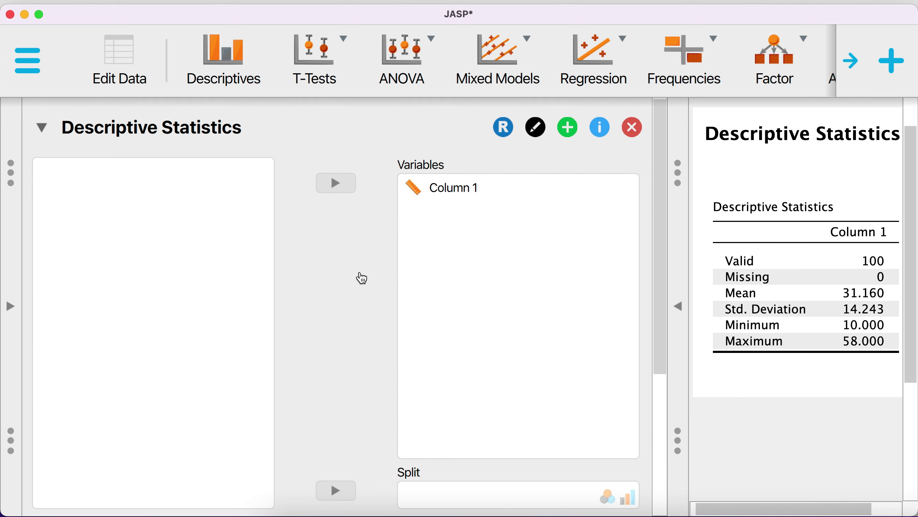
pyautogui.scroll(-5, 360, 279)
# Turn on stem-and-leaf tables in the Tables options
pyautogui.click(58, 469)
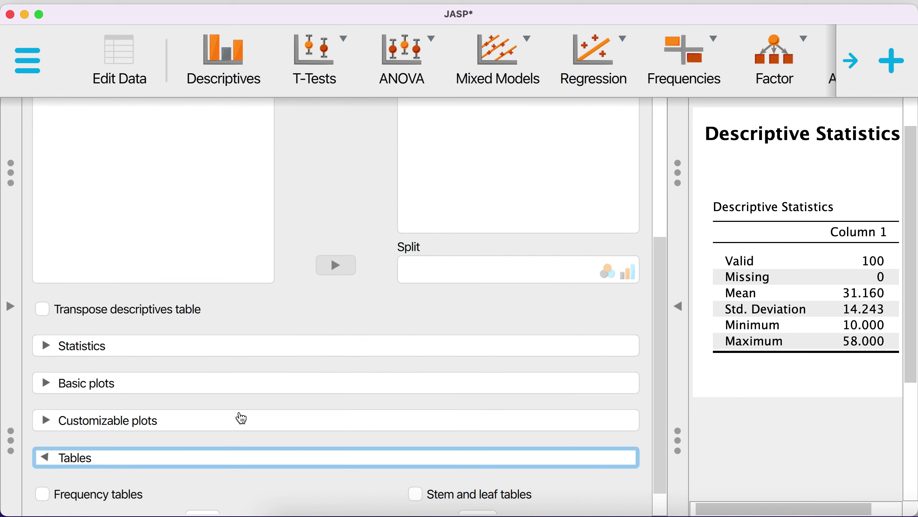
pyautogui.click(54, 416)
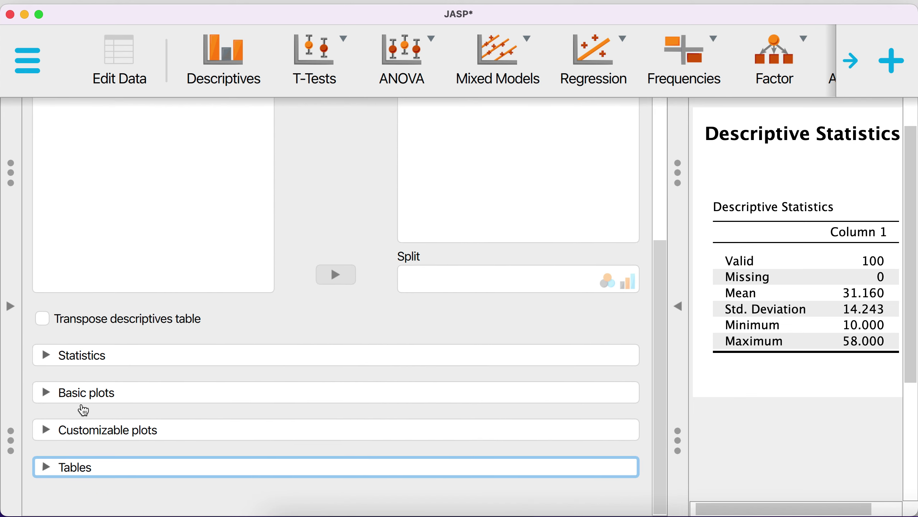
pyautogui.click(48, 472)
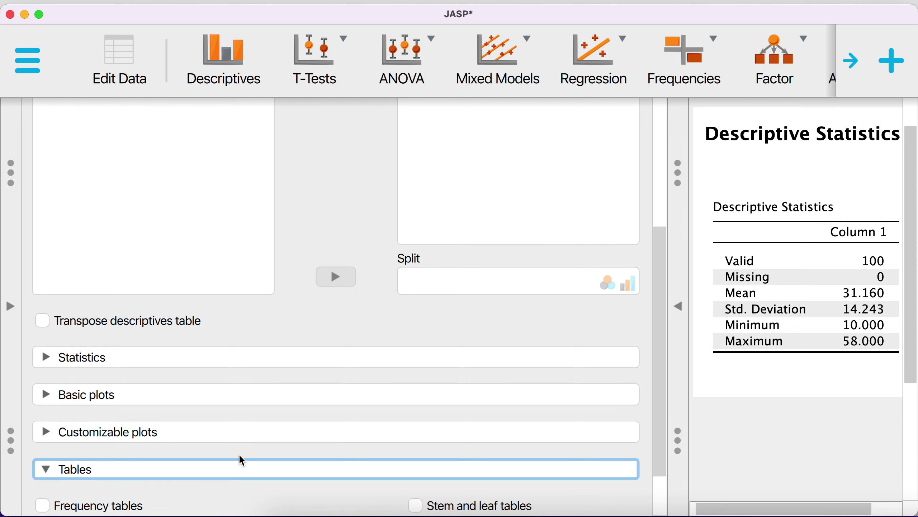
pyautogui.click(416, 442)
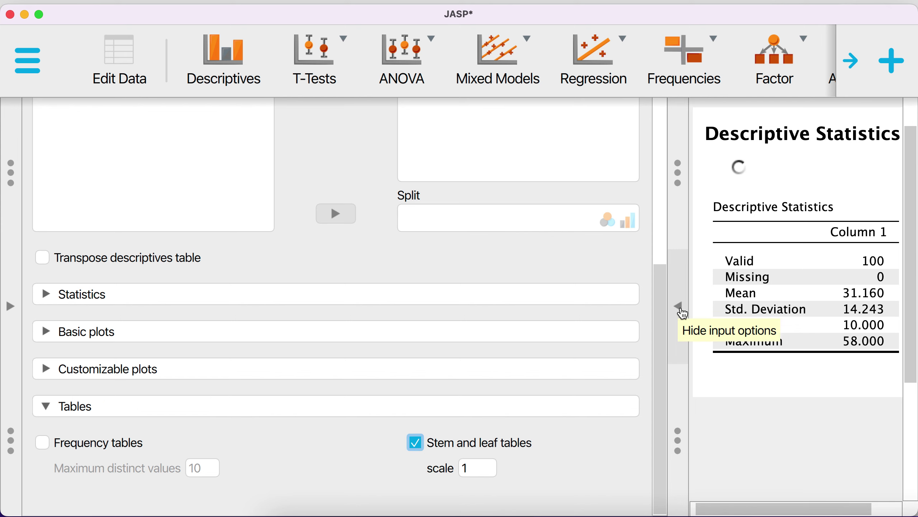
pyautogui.click(680, 307)
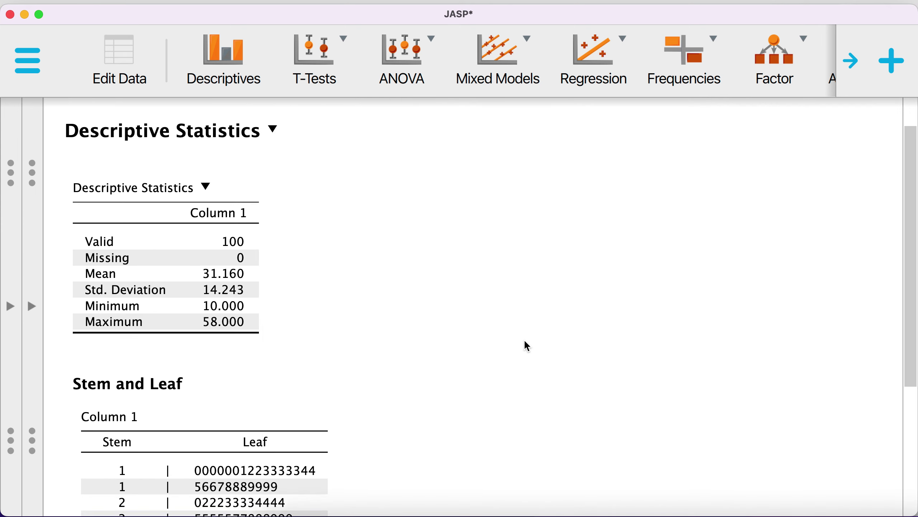
pyautogui.scroll(-6, 526, 345)
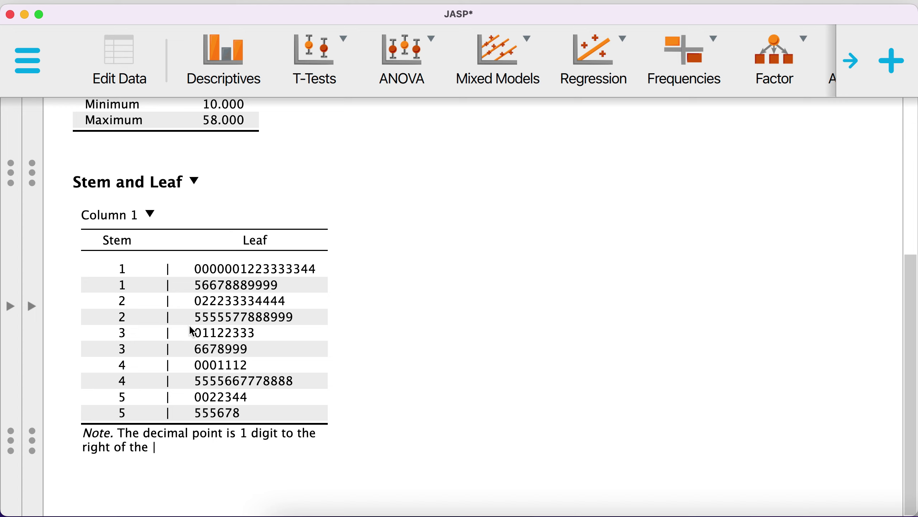
pyautogui.click(32, 306)
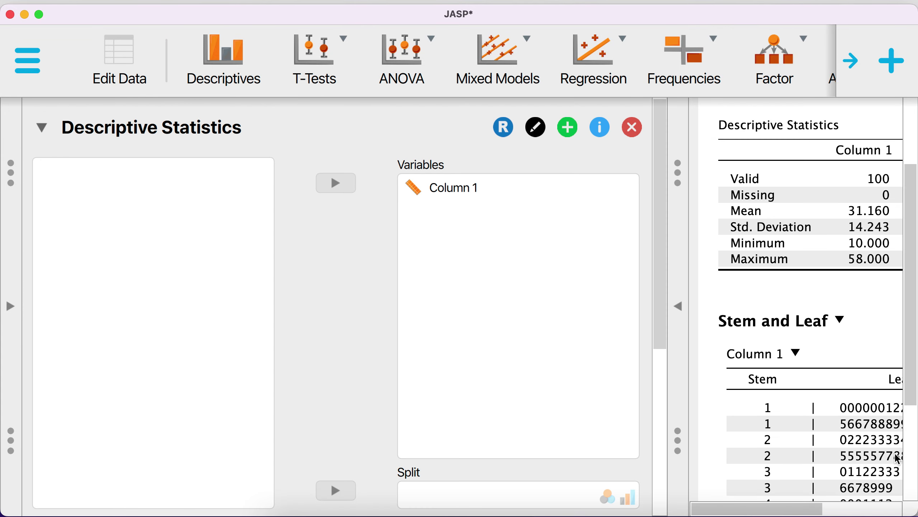
# Copy the Period 1 and Period 2 scores in B3:C22, then return to JASP
pyautogui.moveTo(893, 507)
pyautogui.click(897, 486)
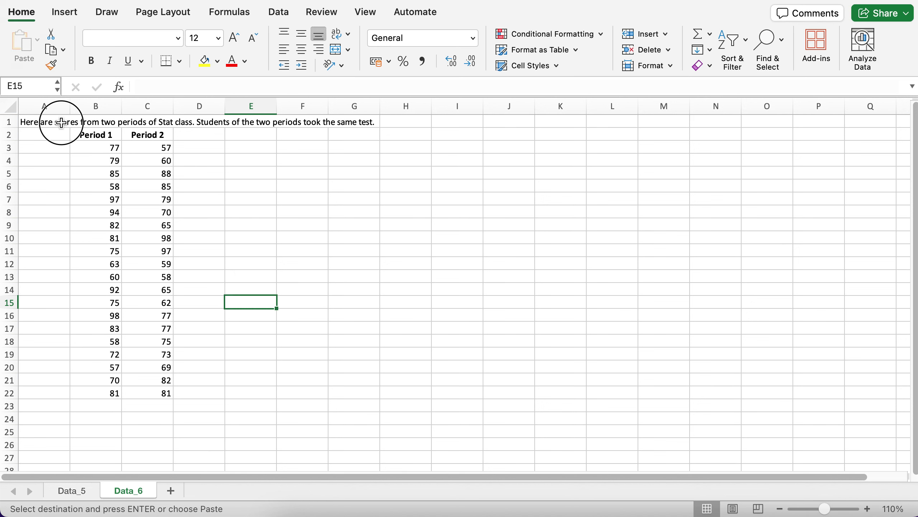
pyautogui.click(61, 122)
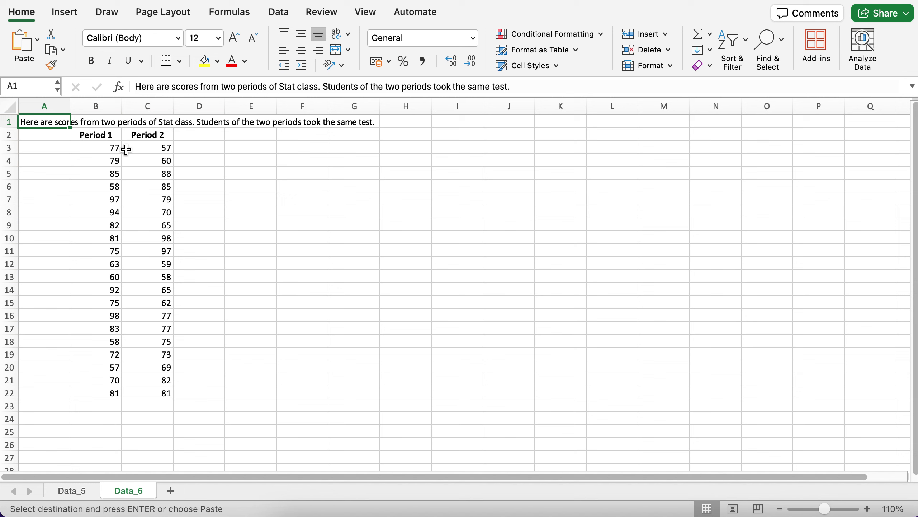
pyautogui.click(111, 149)
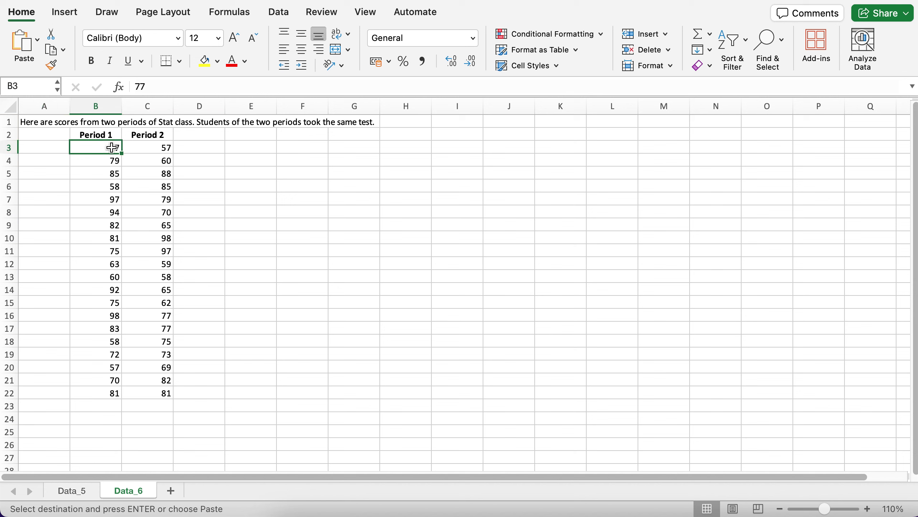
pyautogui.keyDown('shift'); pyautogui.click(111, 392); pyautogui.keyUp('shift')
pyautogui.keyDown('shift'); pyautogui.click(142, 392); pyautogui.keyUp('shift')
pyautogui.press('super+c')
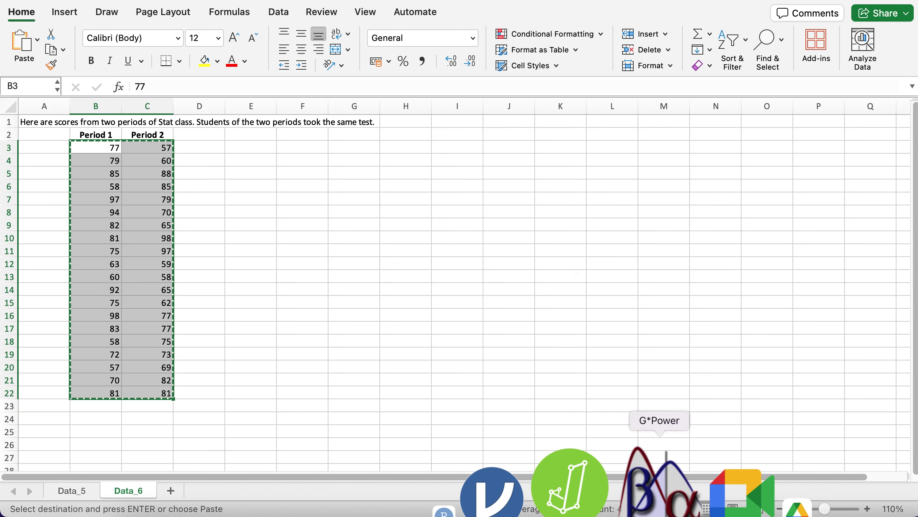
pyautogui.click(626, 477)
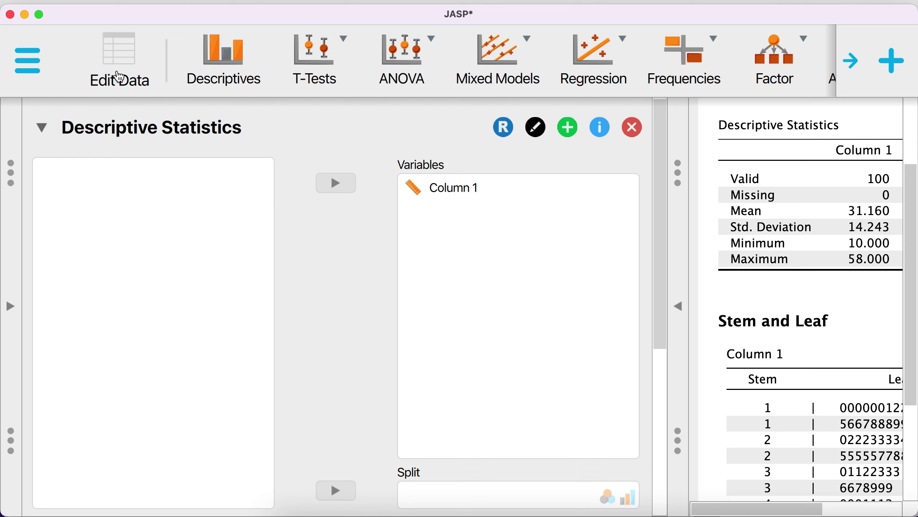
# Paste the Period scores beside Column 1 as Columns 2 and 3 (20 rows)
pyautogui.click(120, 77)
pyautogui.click(205, 147)
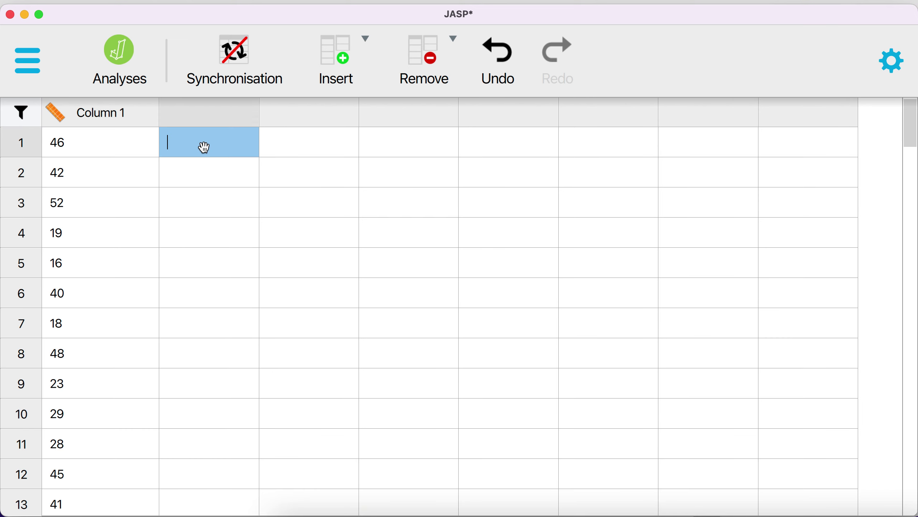
pyautogui.press('super+v')
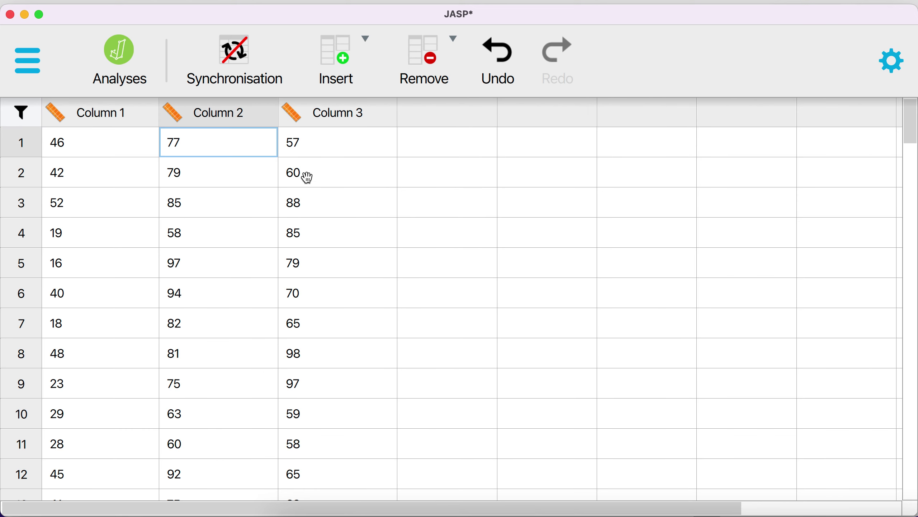
pyautogui.scroll(-5, 396, 307)
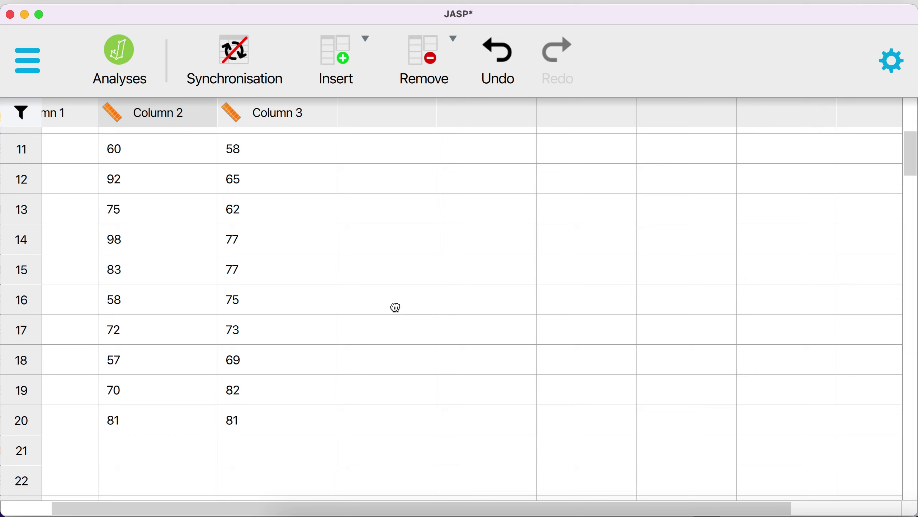
pyautogui.scroll(5, 396, 307)
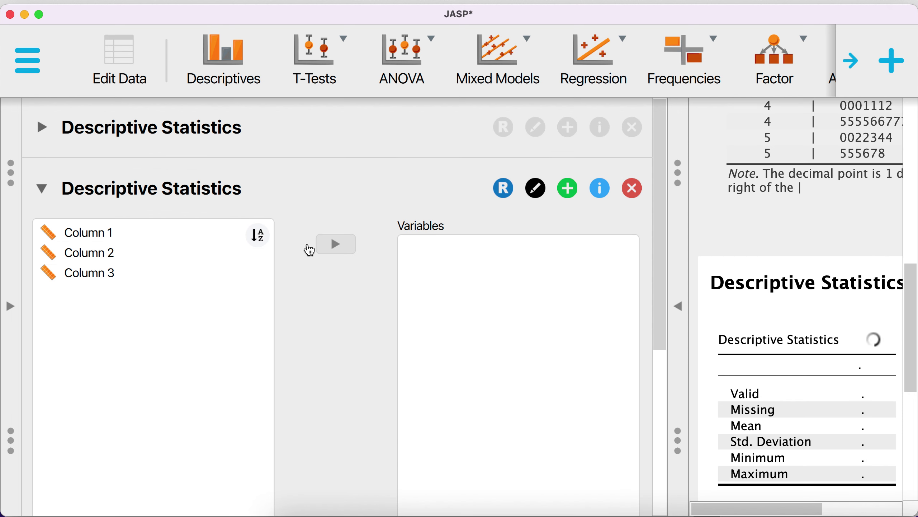
# Add Column 2 and Column 3 to the Descriptives variables
pyautogui.click(137, 256)
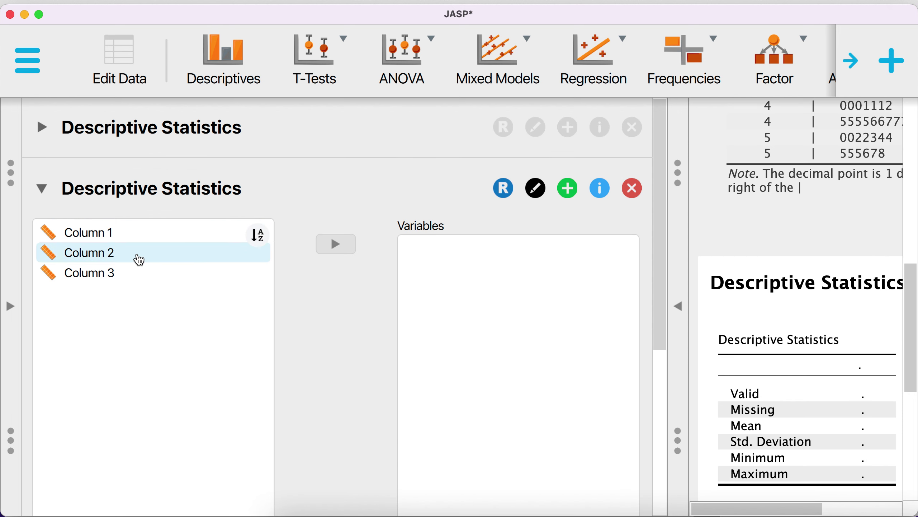
pyautogui.click(335, 248)
pyautogui.click(336, 248)
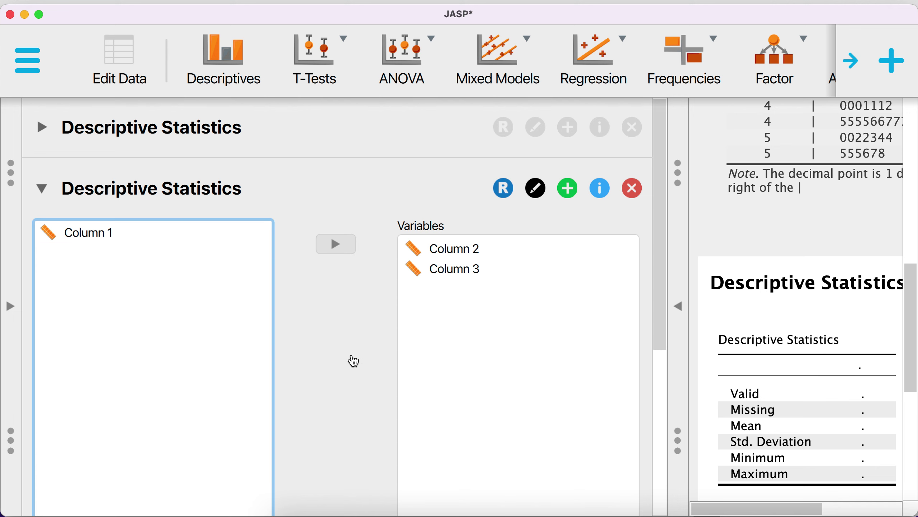
pyautogui.scroll(-5, 352, 359)
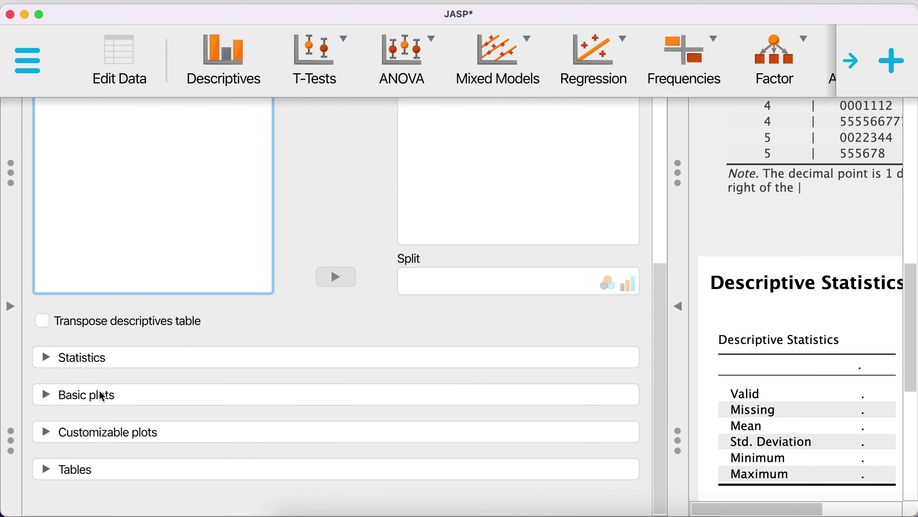
# Turn on stem-and-leaf tables and hide the options panel to widen the results
pyautogui.click(217, 469)
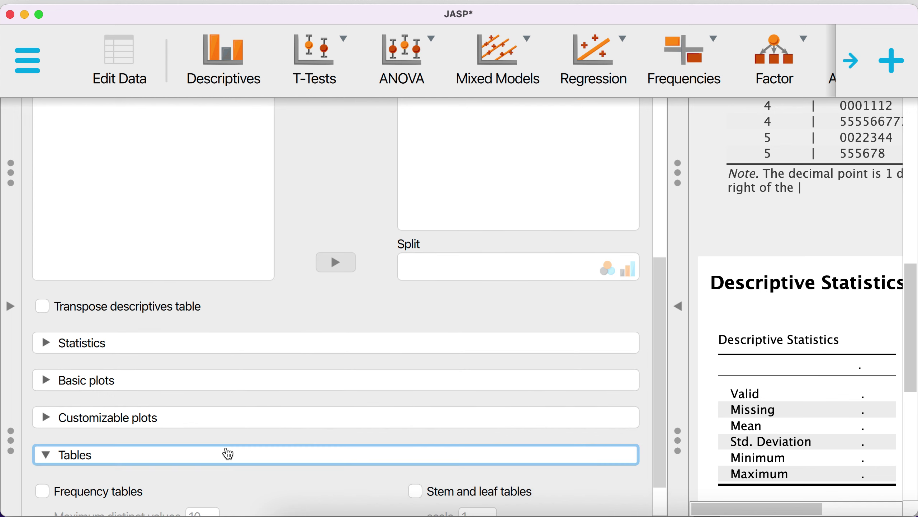
pyautogui.click(420, 445)
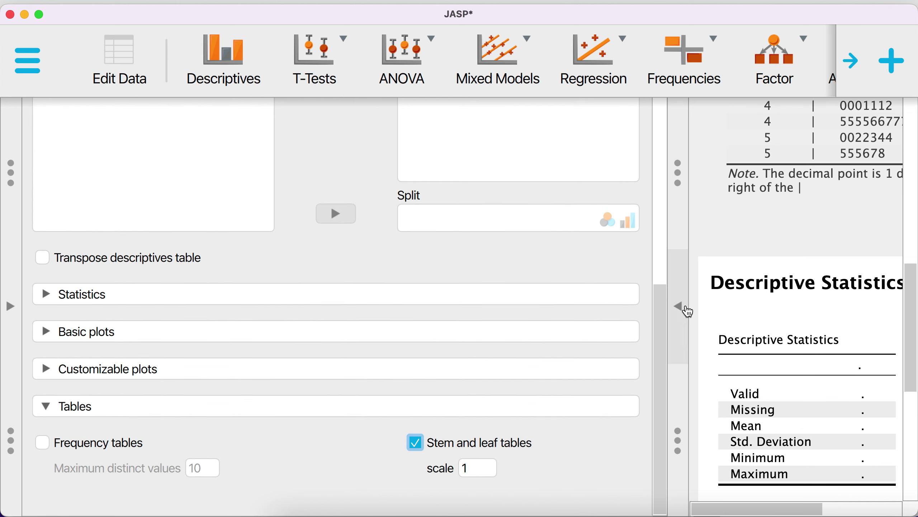
pyautogui.click(686, 308)
# Review the descriptives (means 76.850 and 73.850) and stem-and-leaf tables for Columns 2 and 3
pyautogui.scroll(-5, 363, 282)
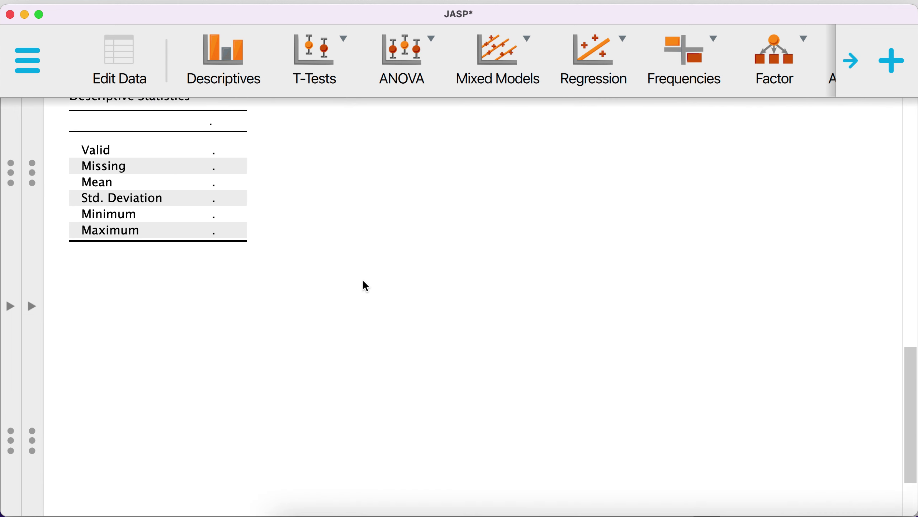
pyautogui.scroll(3, 366, 286)
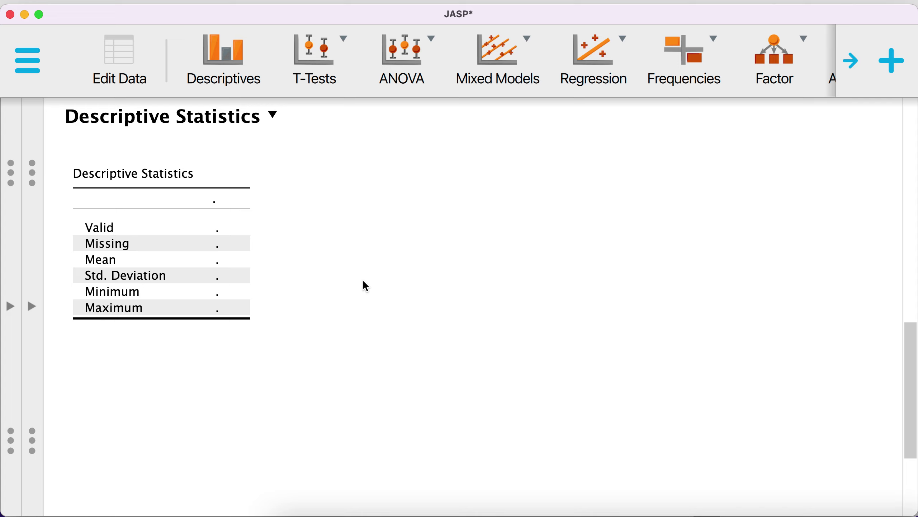
pyautogui.scroll(2, 364, 282)
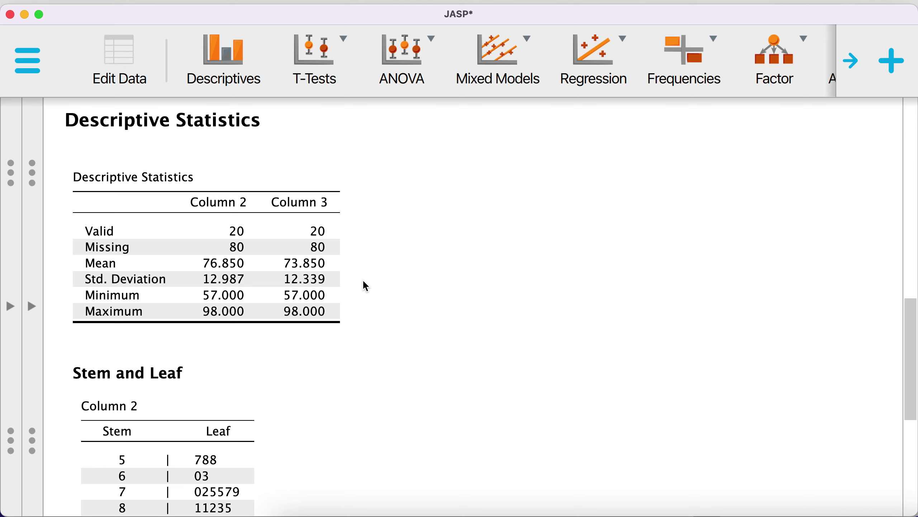
pyautogui.scroll(-5, 363, 282)
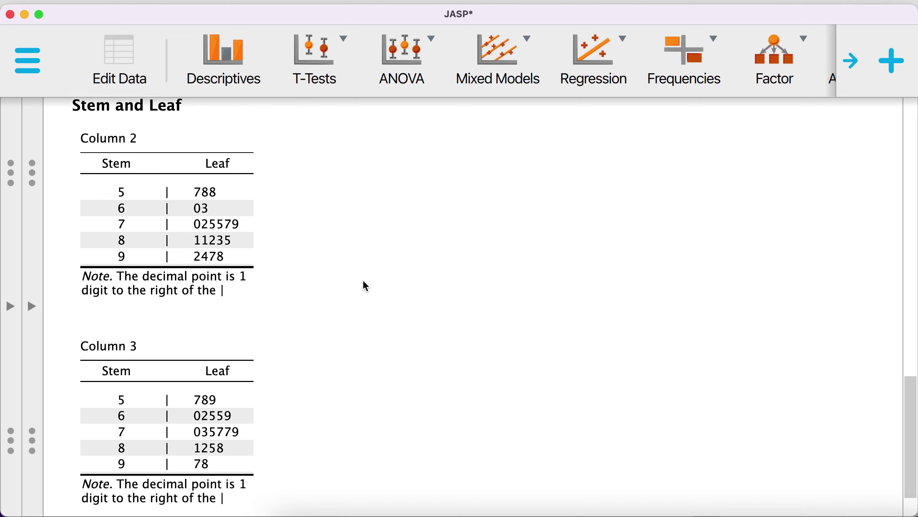
pyautogui.scroll(5, 268, 167)
pyautogui.scroll(-5, 281, 313)
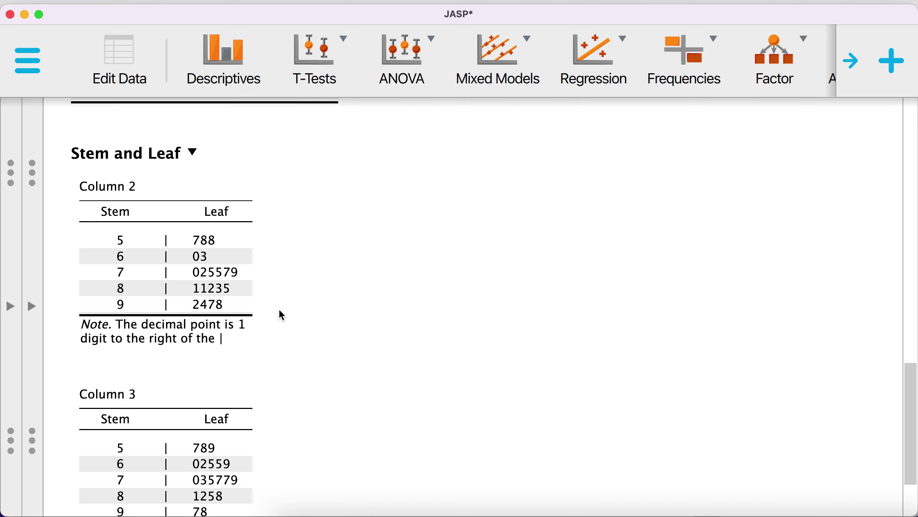
pyautogui.scroll(2, 281, 313)
pyautogui.scroll(-4, 281, 314)
pyautogui.scroll(-1, 282, 315)
pyautogui.scroll(3, 282, 314)
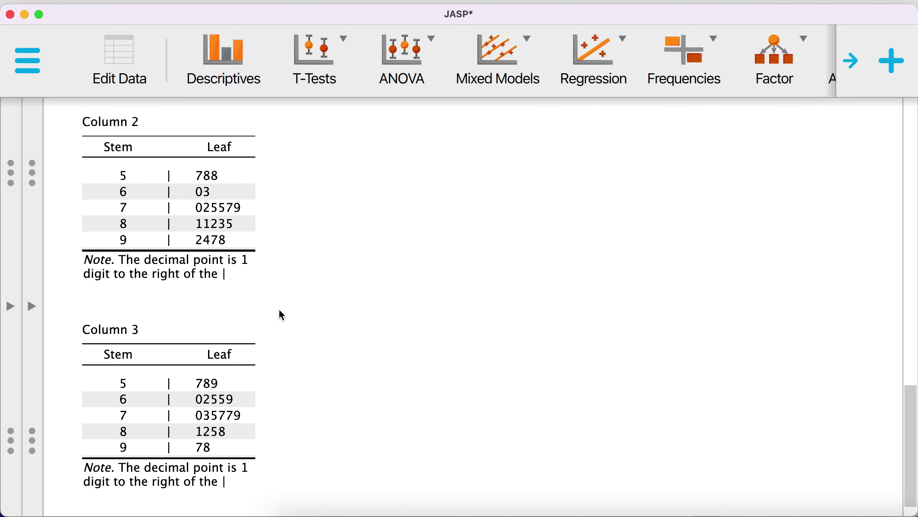
pyautogui.scroll(-2, 282, 315)
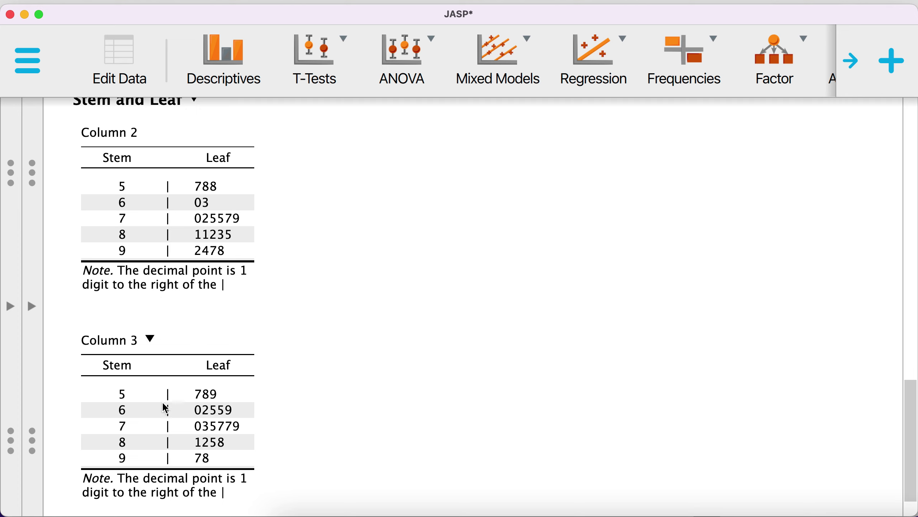
pyautogui.moveTo(331, 506)
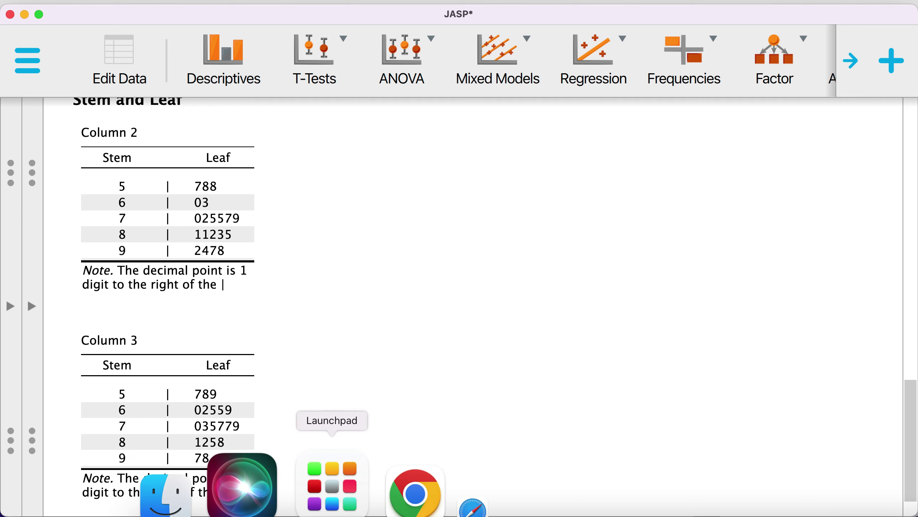